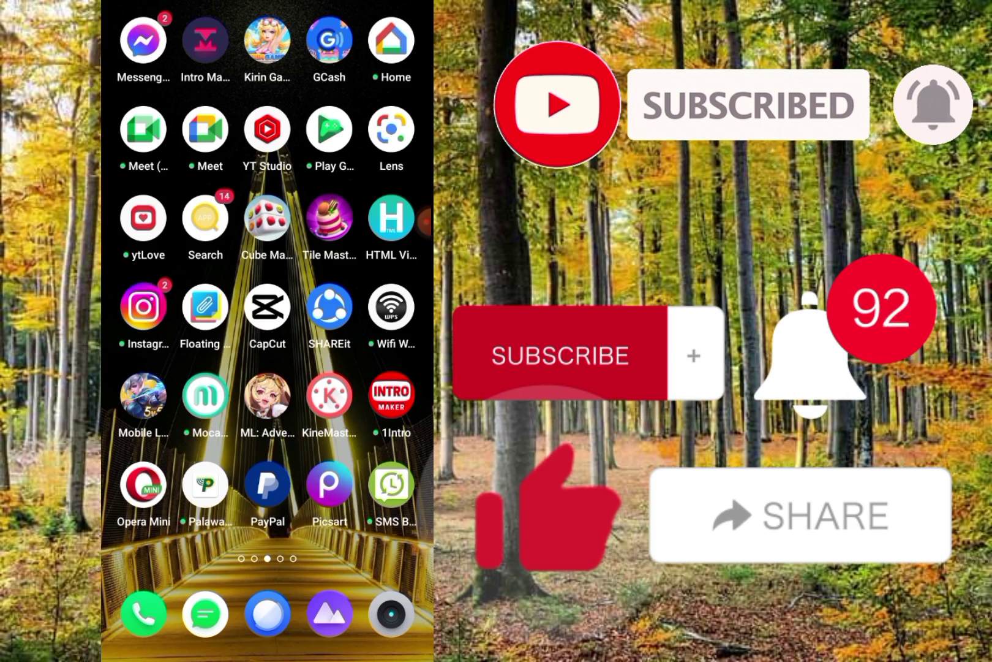
# Find CapCut among the home screen apps and launch it
pyautogui.moveTo(367, 306); pyautogui.dragTo(153, 307)
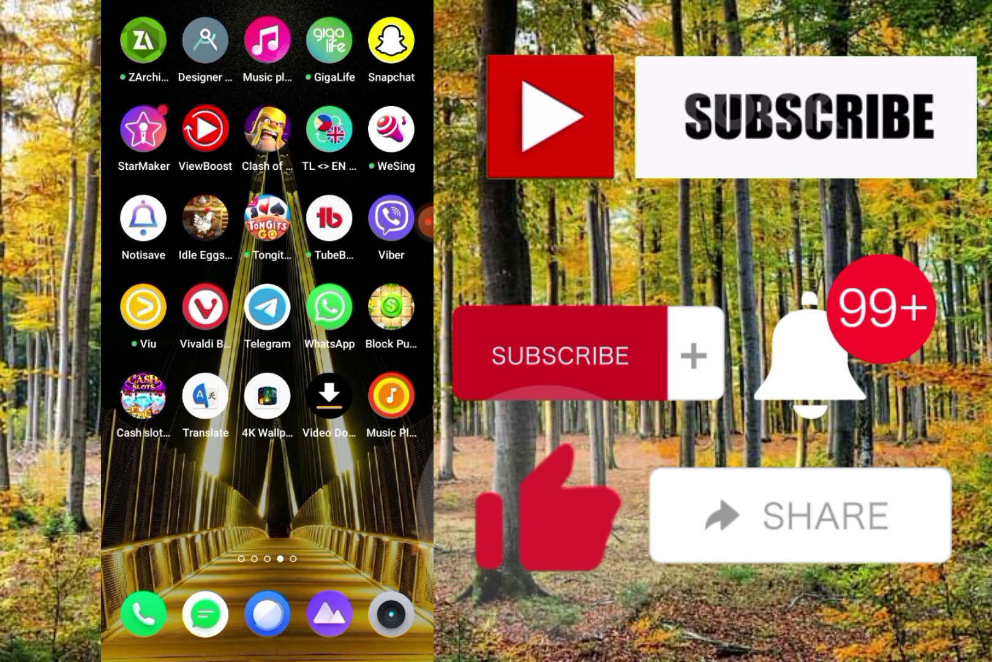
pyautogui.moveTo(153, 306); pyautogui.dragTo(380, 306)
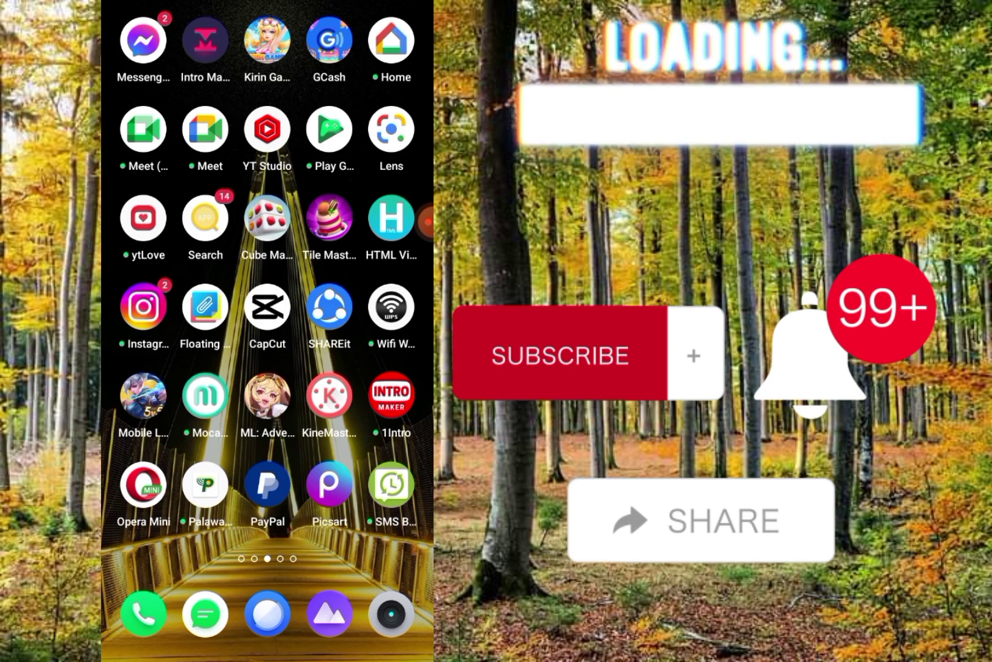
pyautogui.click(267, 306)
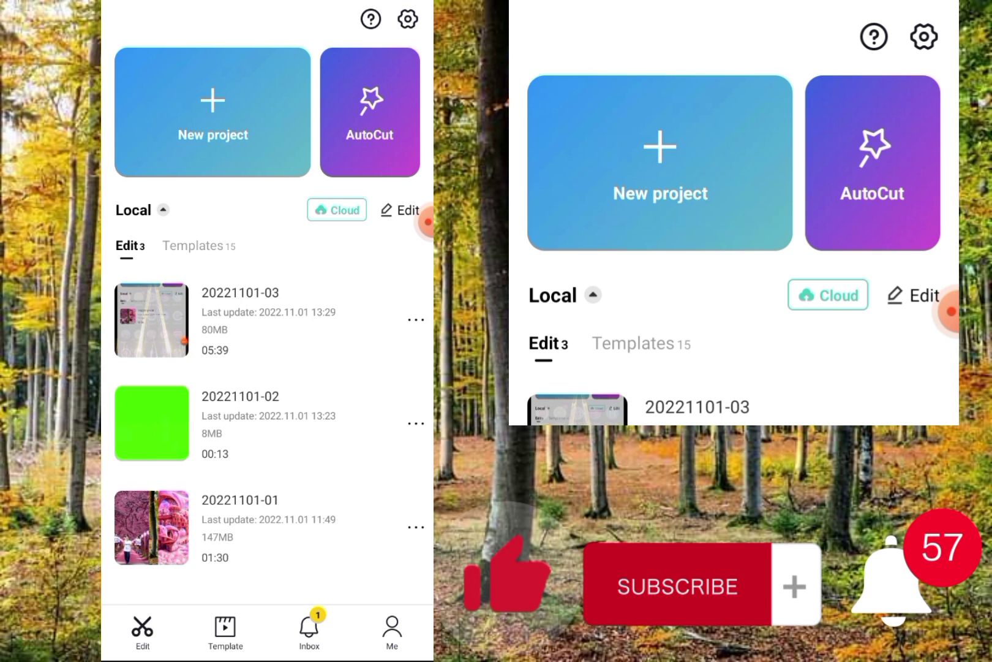
# Start a new project using the solid green-screen photo as its only clip
pyautogui.click(213, 116)
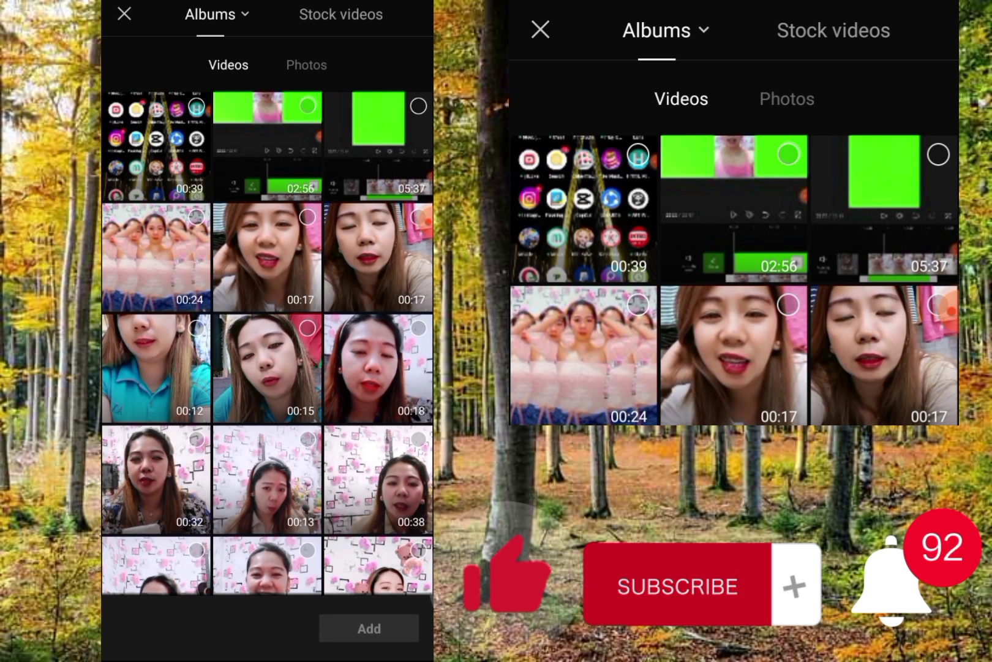
pyautogui.click(306, 64)
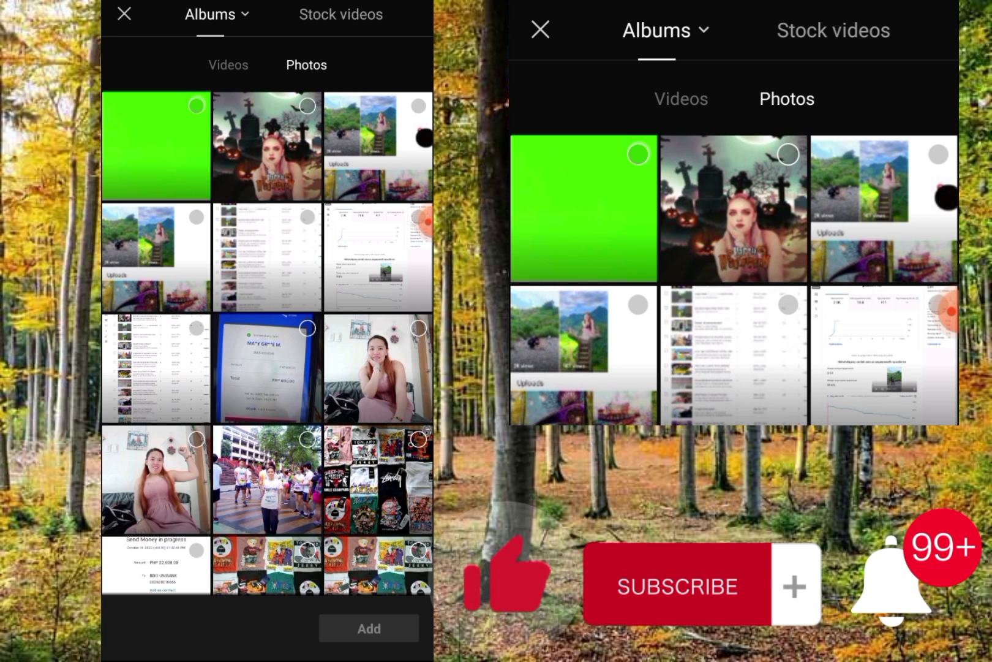
pyautogui.click(197, 105)
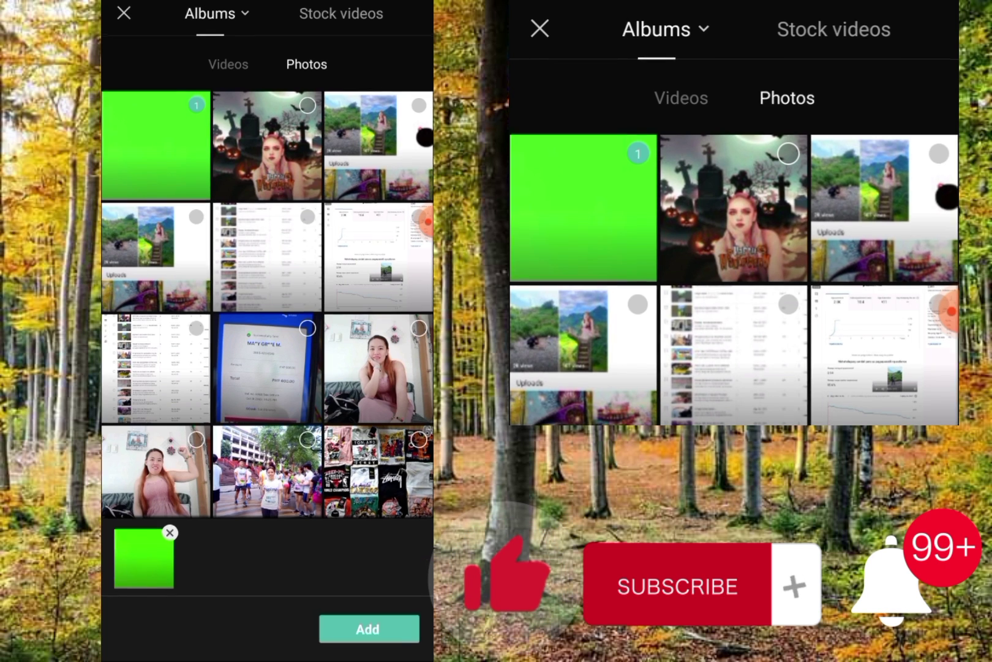
pyautogui.click(368, 629)
# Extend the green clip on the timeline so it runs 18 seconds
pyautogui.hscroll(5, 267, 452)
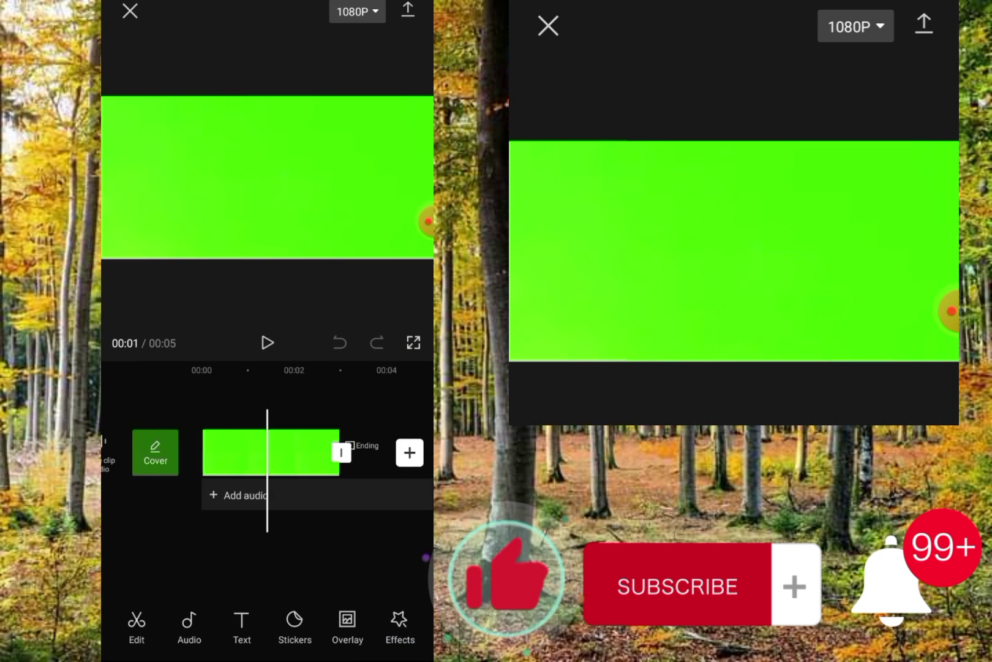
pyautogui.click(197, 452)
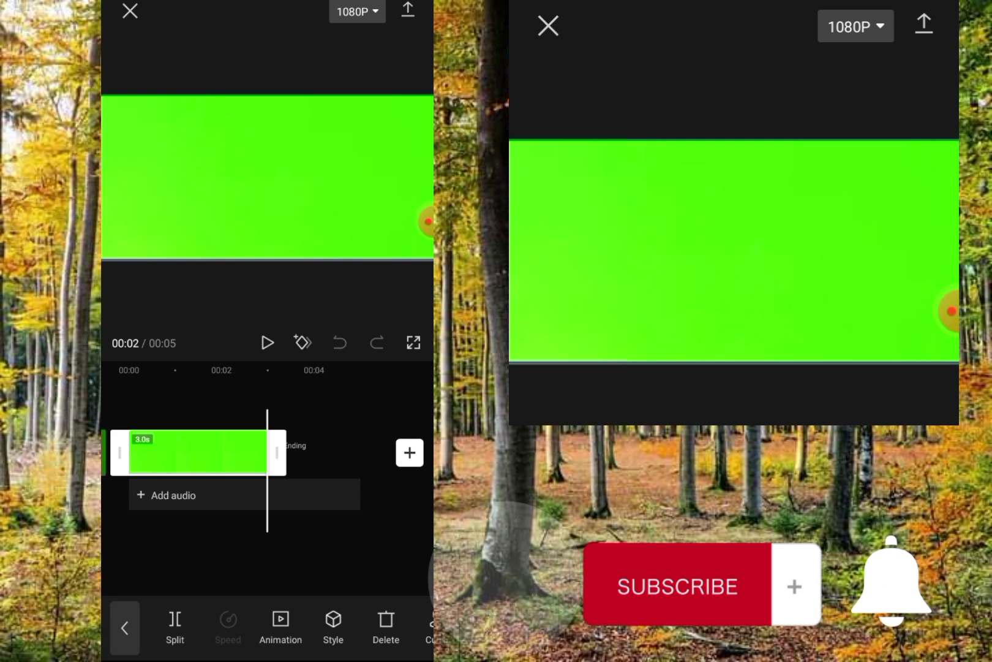
pyautogui.moveTo(277, 452)
pyautogui.mouseDown()
pyautogui.moveTo(294, 452)
pyautogui.moveTo(277, 452)
pyautogui.mouseUp()
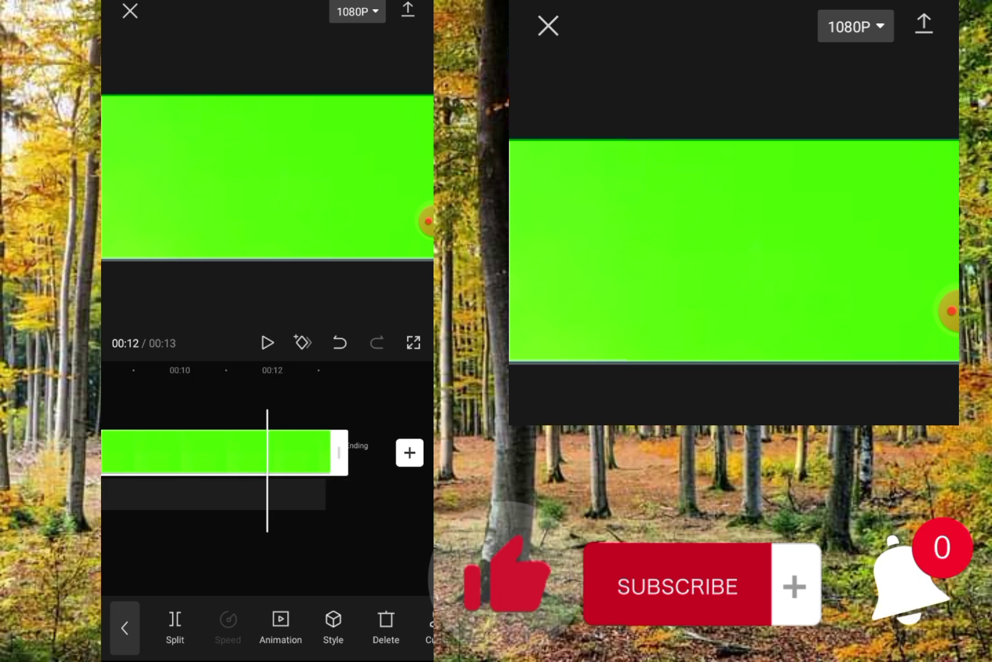
pyautogui.moveTo(318, 453); pyautogui.dragTo(268, 452)
pyautogui.click(267, 551)
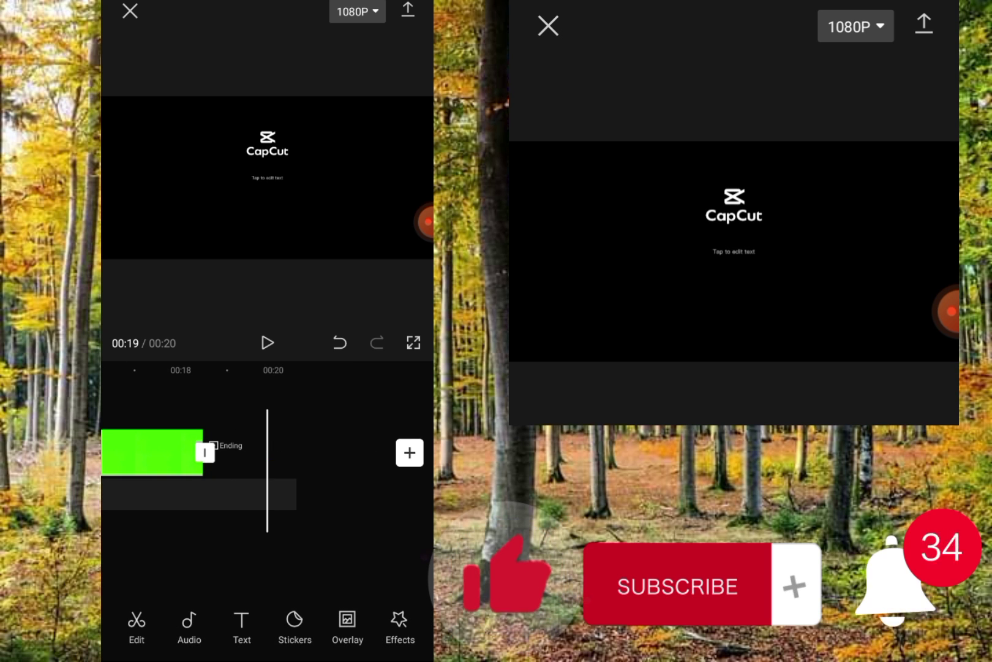
# Delete the default CapCut ending clip, leaving the green clip alone on the timeline
pyautogui.click(245, 452)
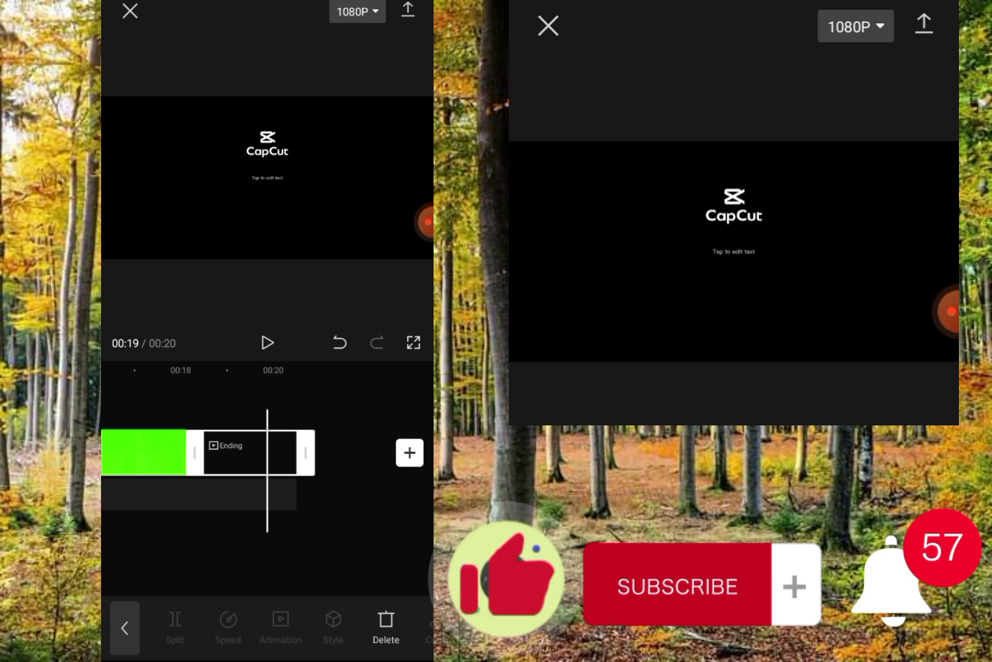
pyautogui.click(386, 625)
pyautogui.hscroll(-3, 267, 453)
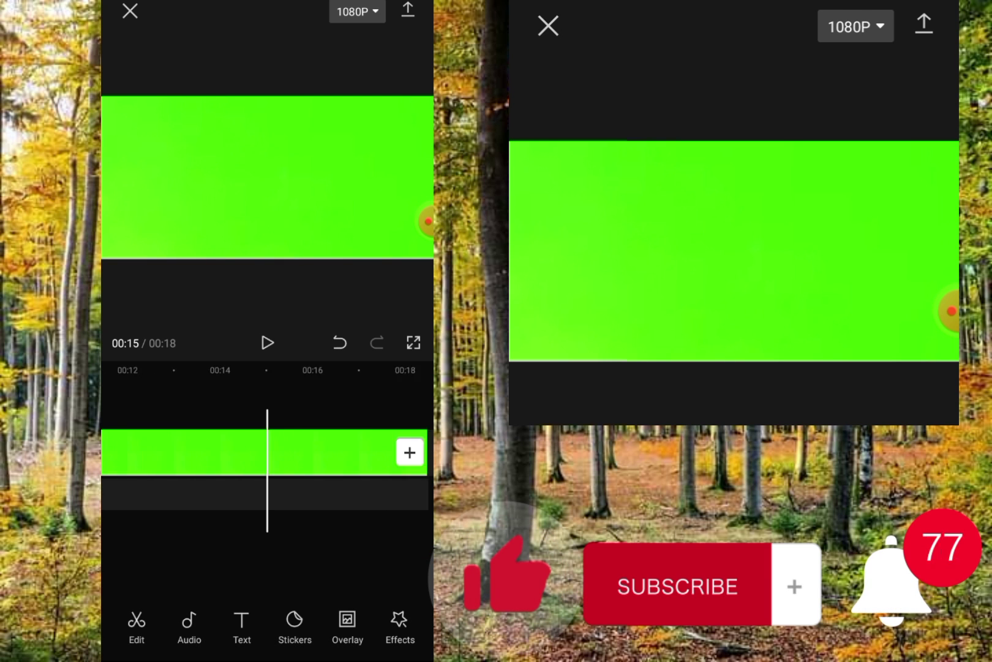
pyautogui.hscroll(-2, 267, 454)
pyautogui.hscroll(-1, 267, 454)
pyautogui.hscroll(-3, 267, 454)
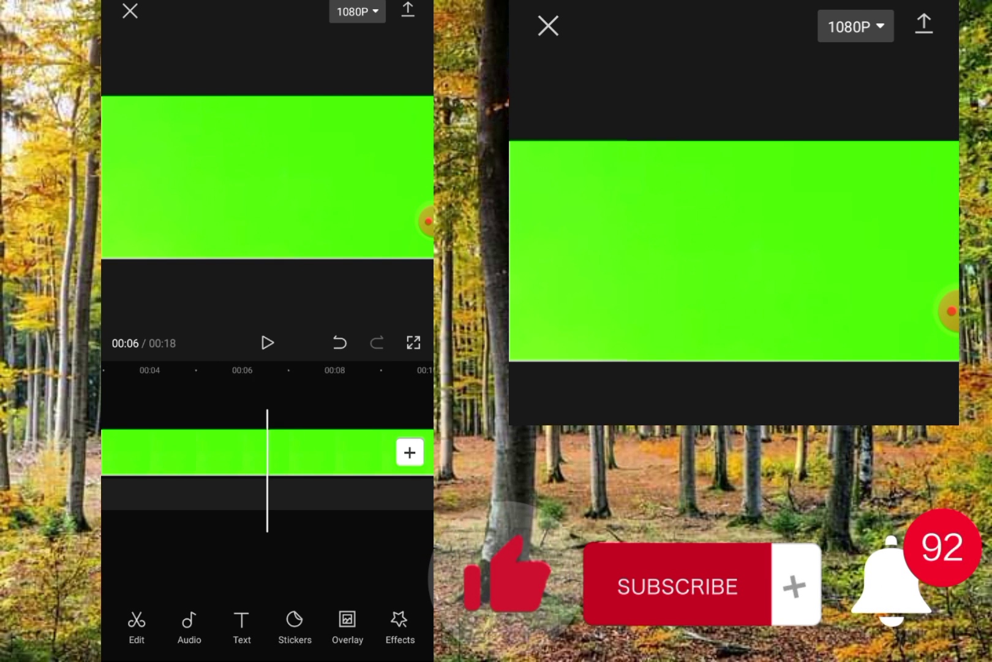
pyautogui.hscroll(-3, 268, 453)
pyautogui.hscroll(-2, 267, 454)
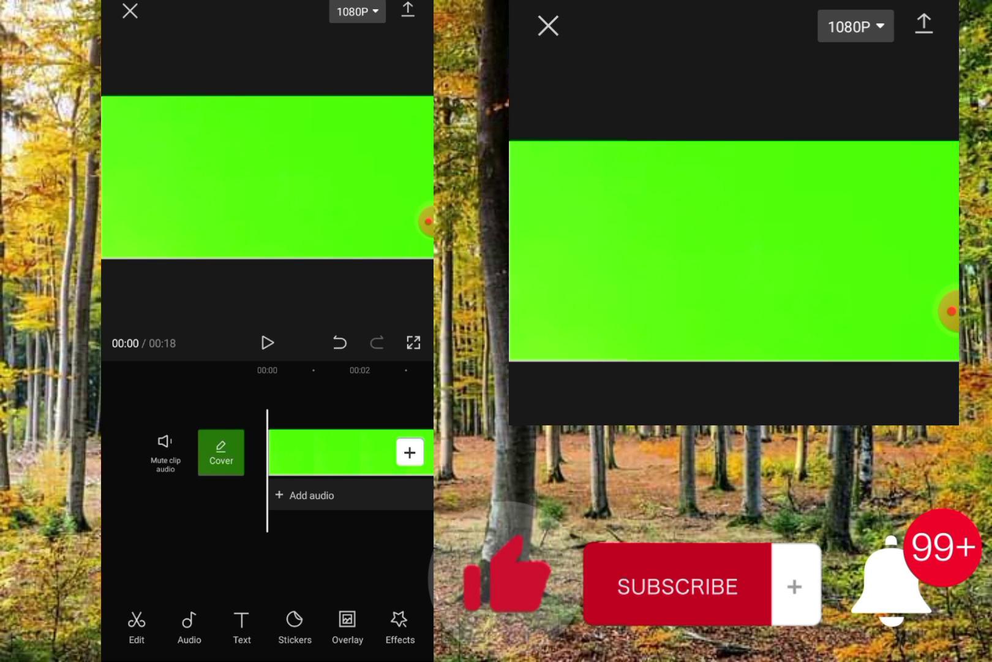
# Add the 00:13 portrait video of the person from Videos as an overlay
pyautogui.click(347, 628)
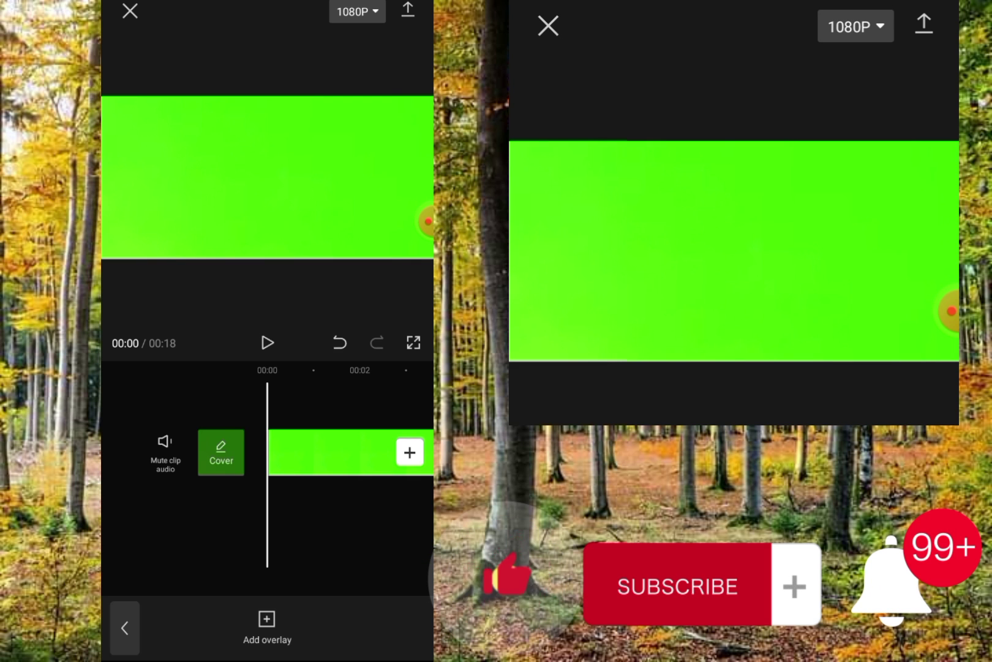
pyautogui.click(267, 625)
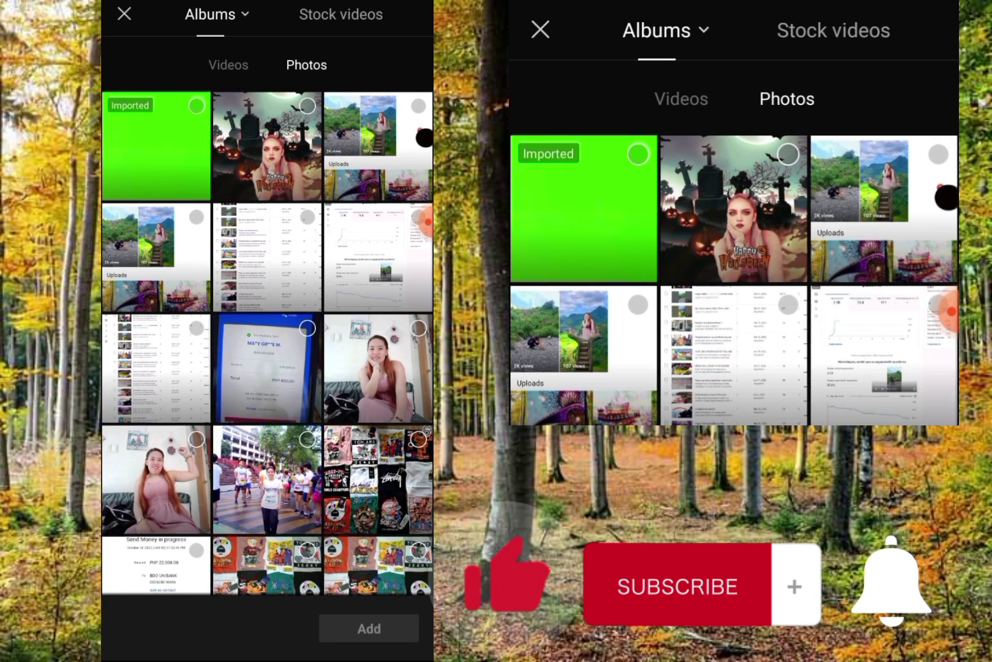
pyautogui.click(229, 65)
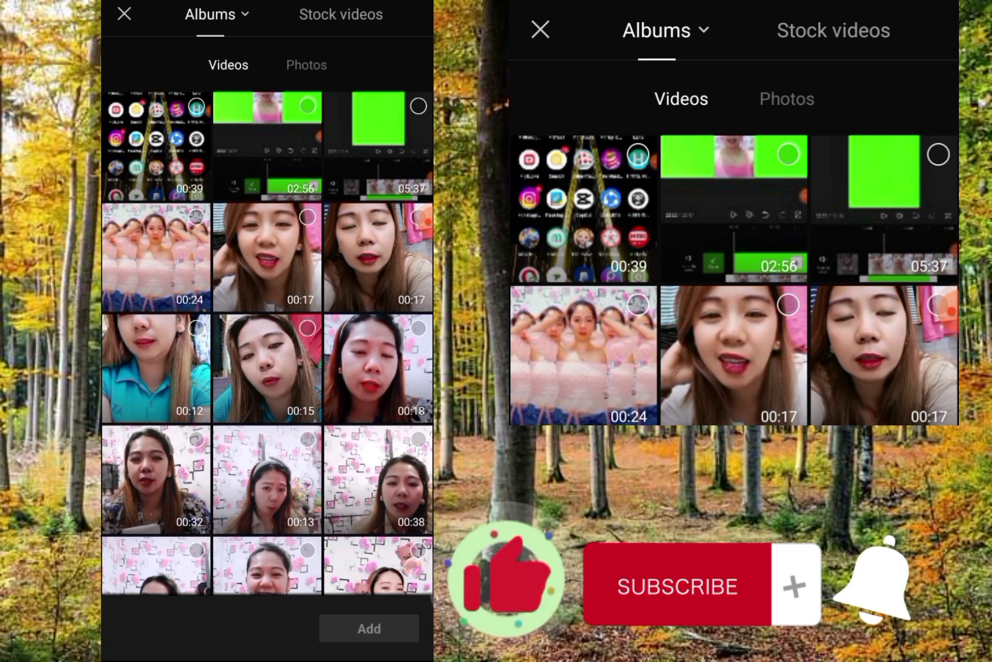
pyautogui.scroll(-1, 267, 343)
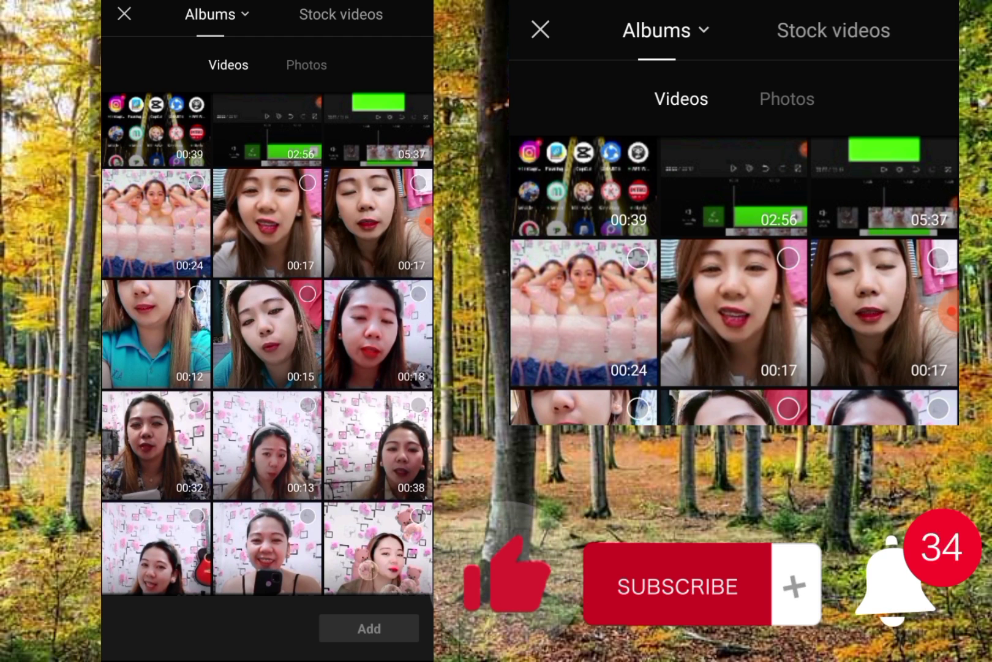
pyautogui.scroll(-1, 267, 343)
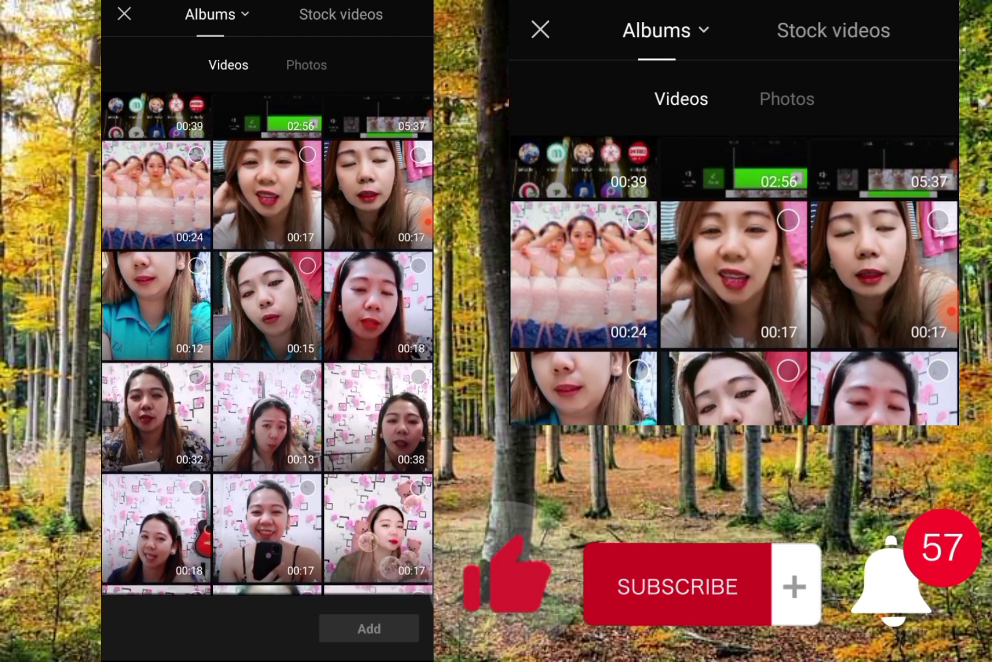
pyautogui.scroll(1, 268, 343)
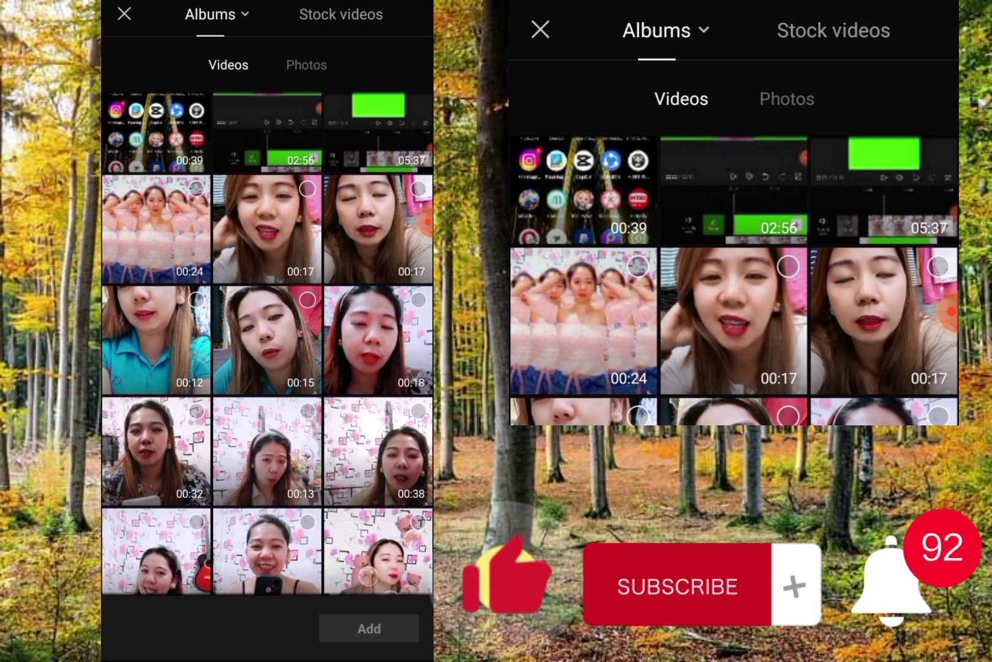
pyautogui.click(307, 410)
pyautogui.click(368, 628)
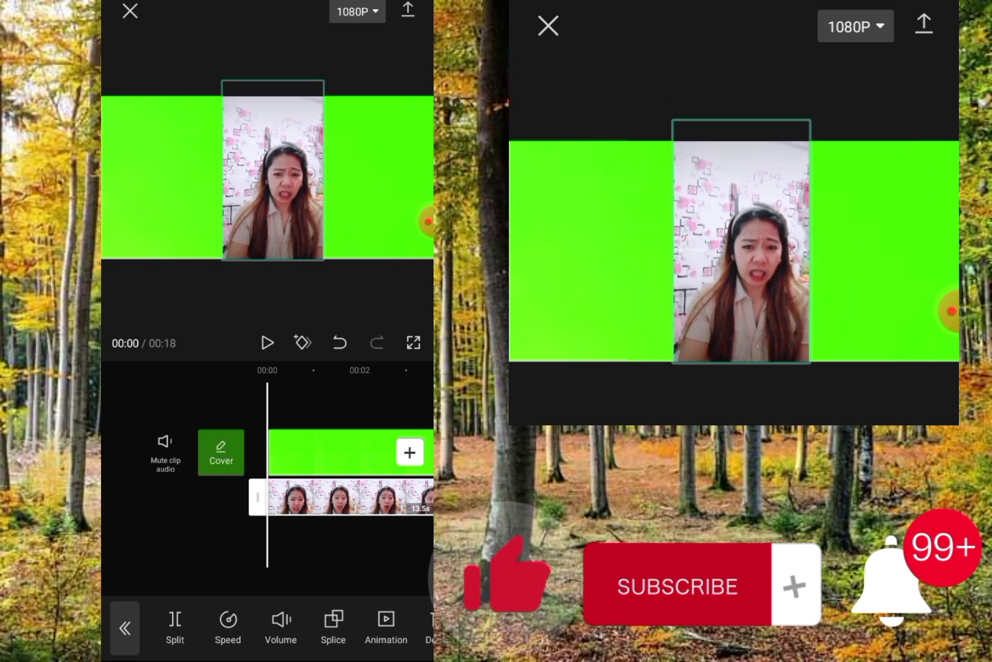
# Apply Cutout > Remove background to the person's overlay clip
pyautogui.click(343, 545)
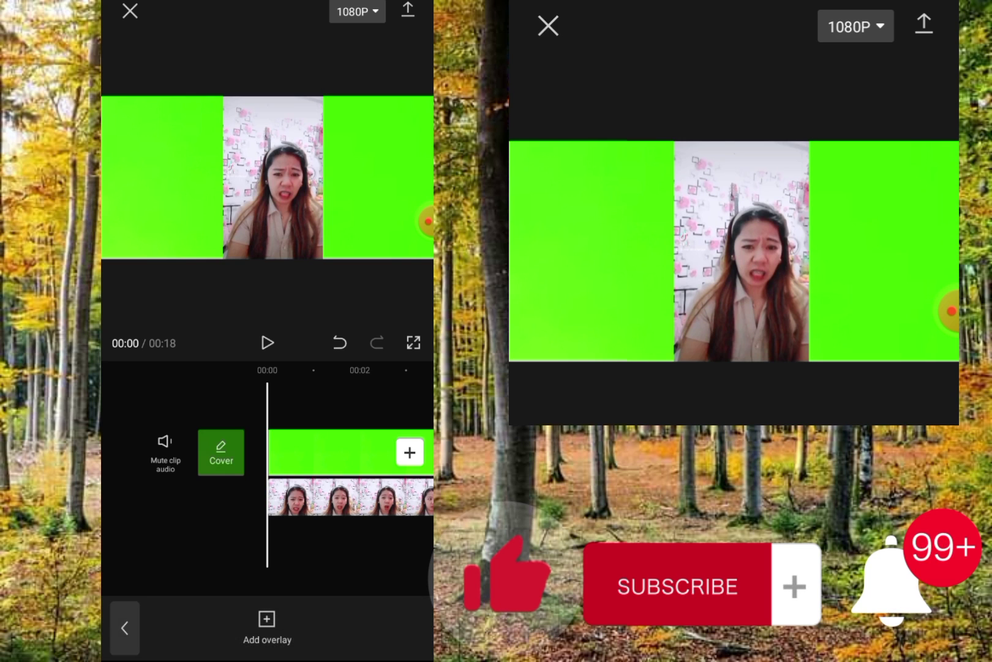
pyautogui.click(125, 627)
pyautogui.click(343, 496)
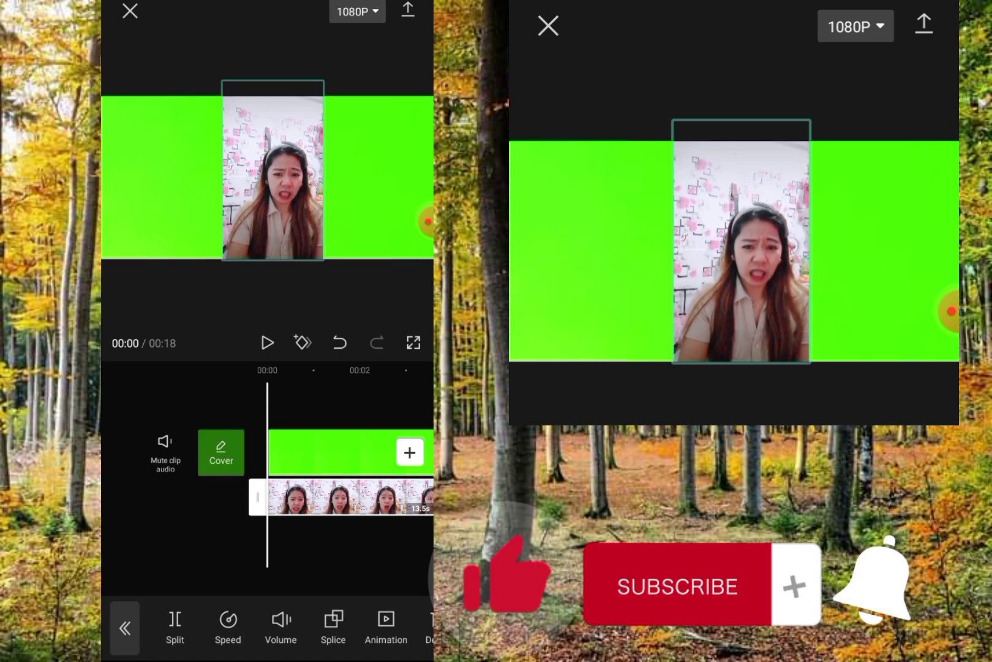
pyautogui.click(343, 545)
pyautogui.click(350, 496)
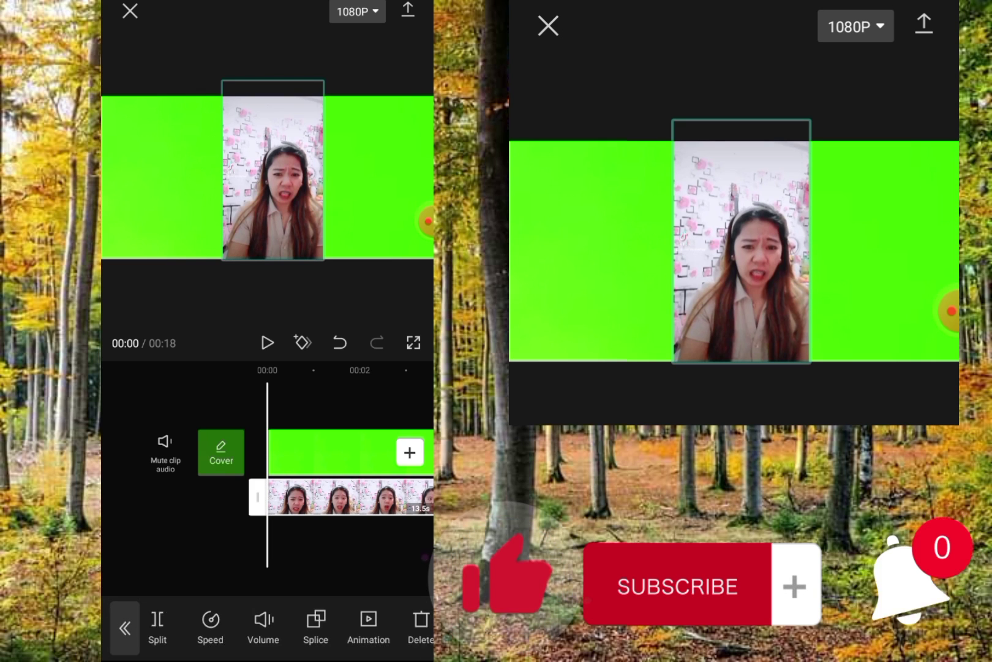
pyautogui.moveTo(380, 625); pyautogui.dragTo(281, 625)
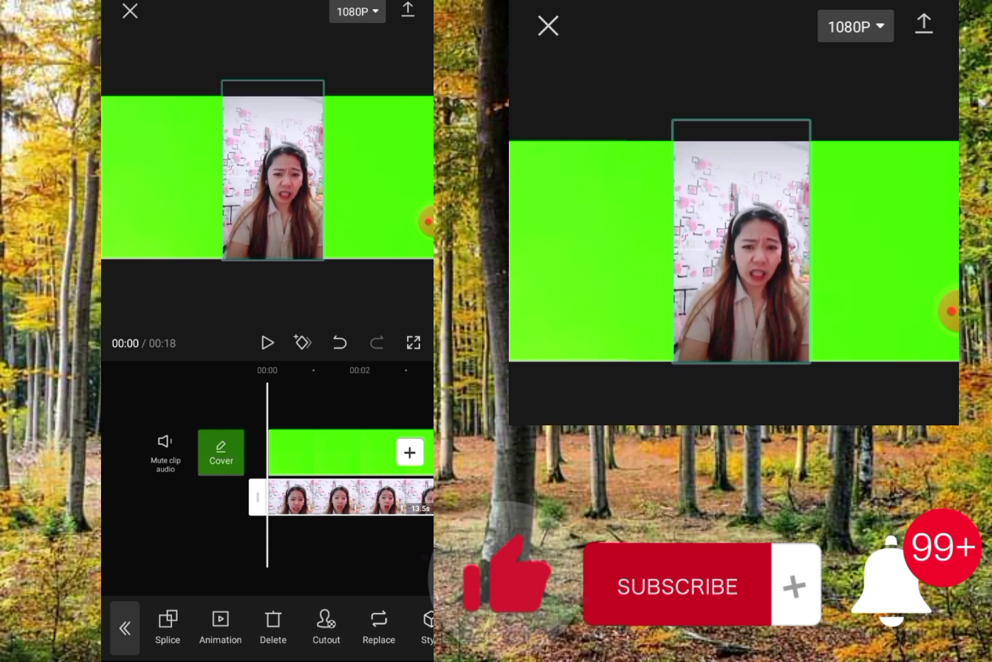
pyautogui.click(326, 625)
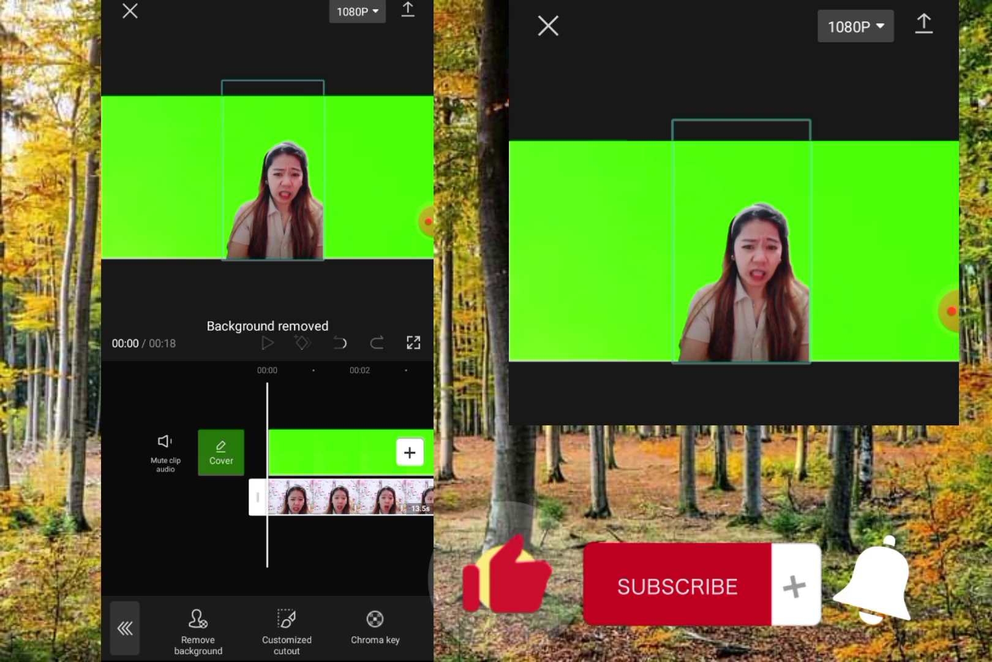
# Move the playhead to the 00:07 mark on the timeline
pyautogui.click(343, 545)
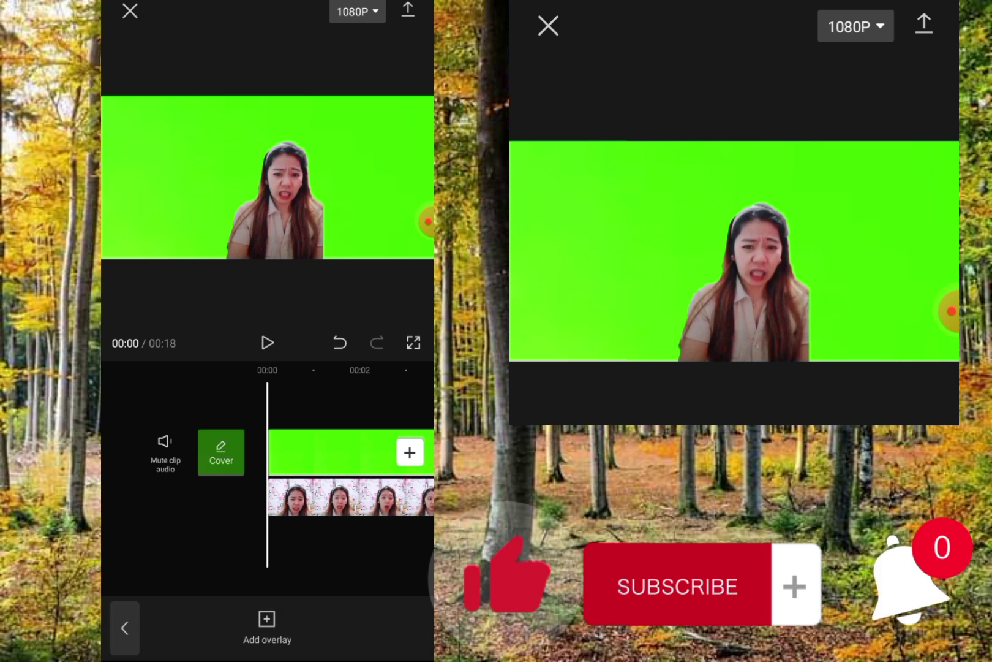
pyautogui.moveTo(343, 545); pyautogui.dragTo(194, 546)
pyautogui.moveTo(392, 546); pyautogui.dragTo(162, 545)
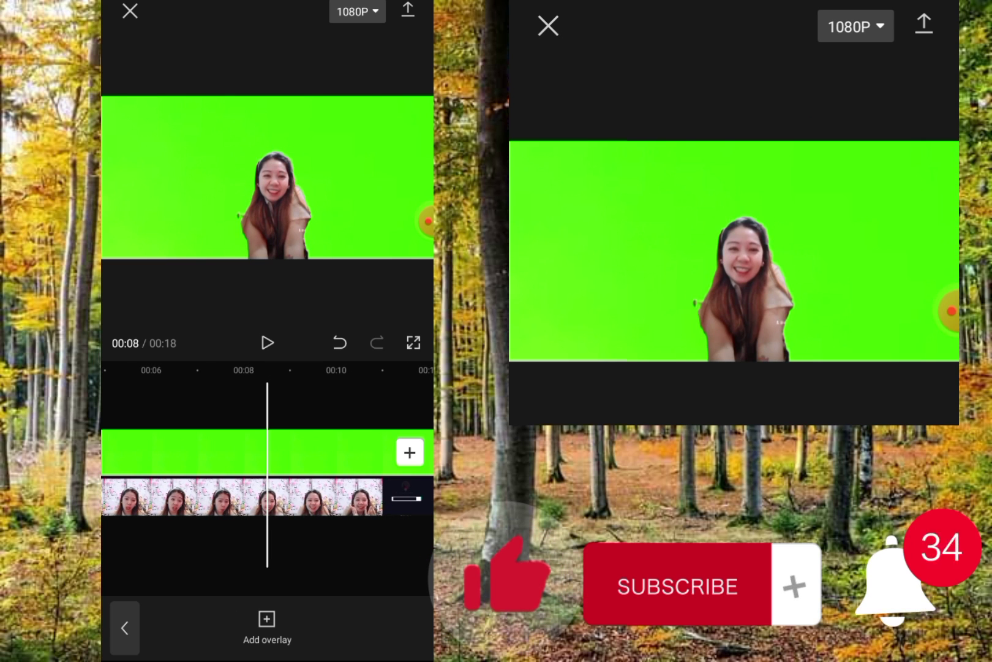
pyautogui.moveTo(343, 545); pyautogui.dragTo(251, 545)
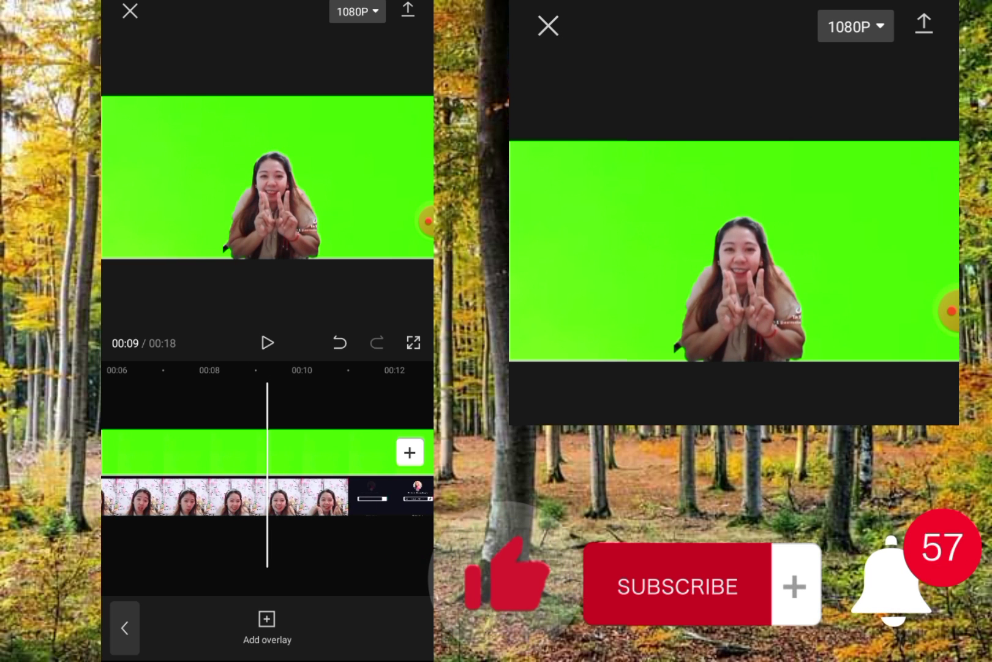
pyautogui.moveTo(343, 545); pyautogui.dragTo(251, 545)
pyautogui.moveTo(294, 496)
pyautogui.mouseDown()
pyautogui.moveTo(271, 496)
pyautogui.moveTo(322, 496)
pyautogui.mouseUp()
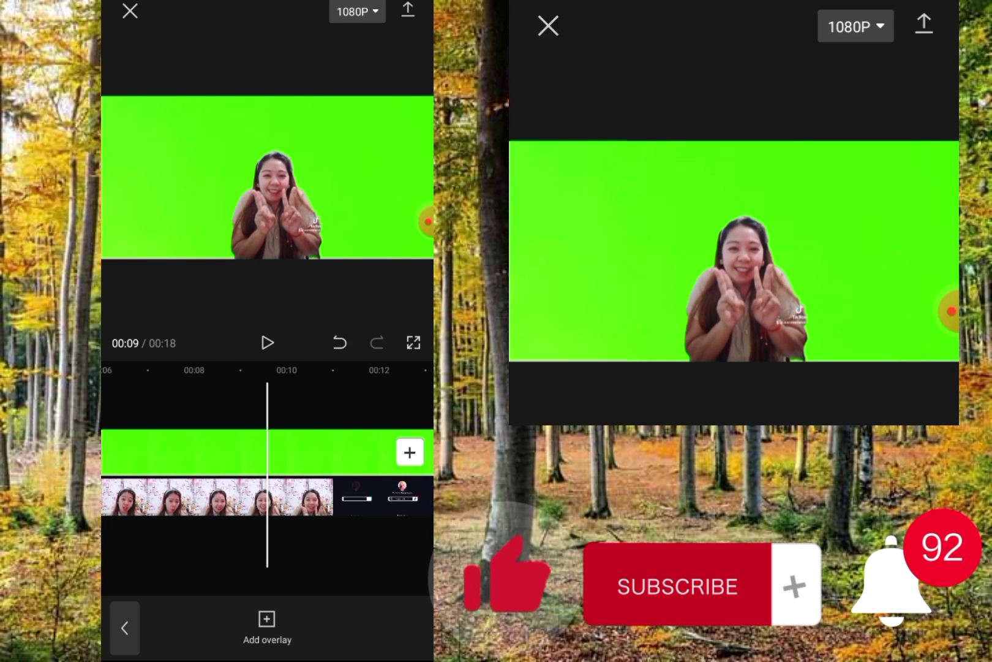
pyautogui.moveTo(245, 496); pyautogui.dragTo(342, 496)
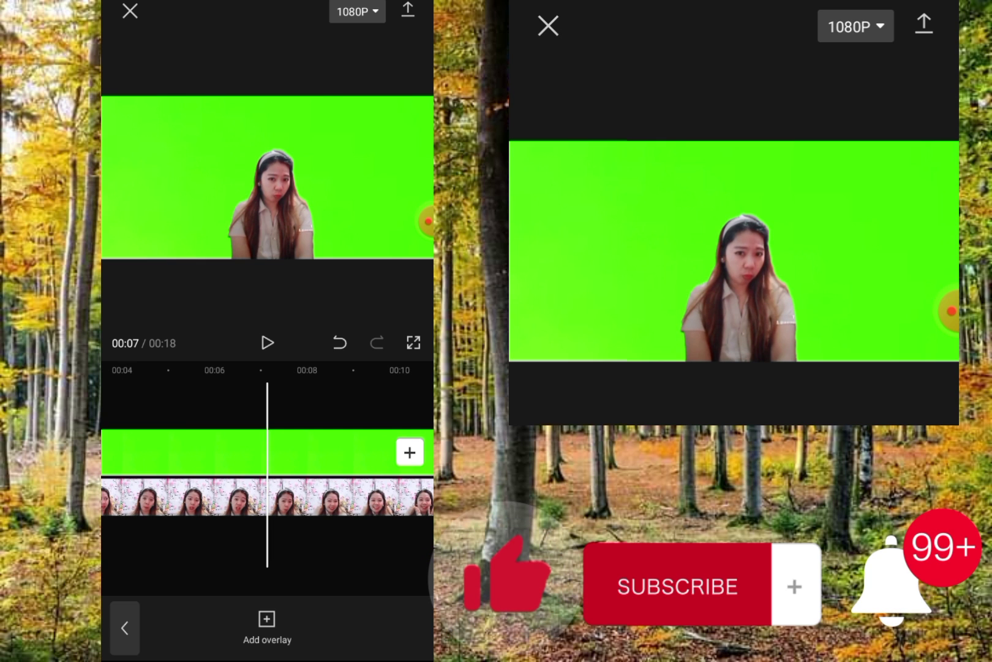
# Split the person's clip at 00:07 and delete the part after it
pyautogui.click(337, 496)
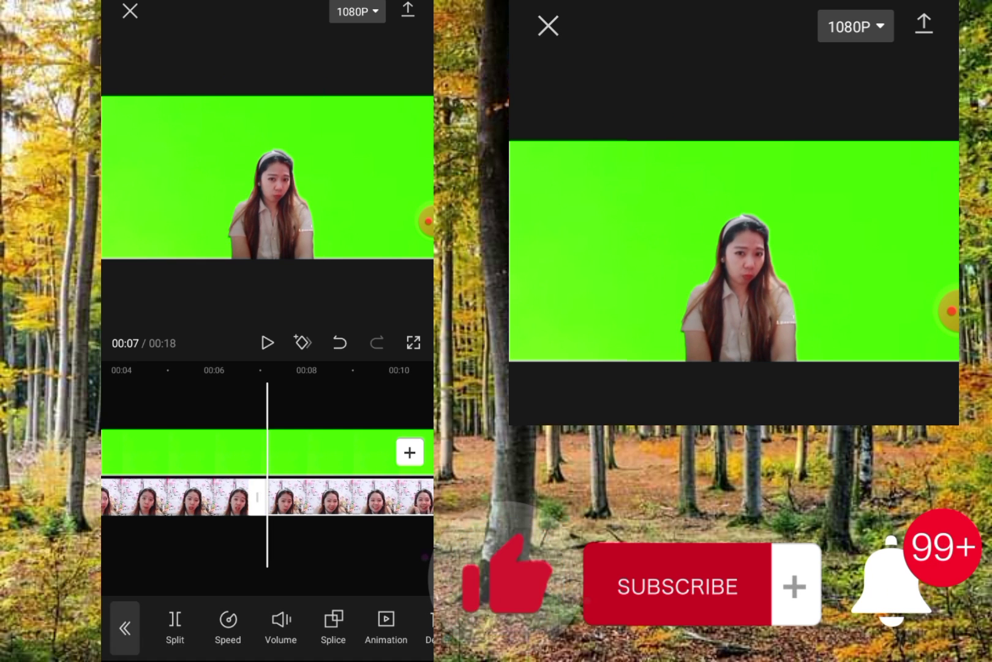
pyautogui.moveTo(368, 628); pyautogui.dragTo(302, 628)
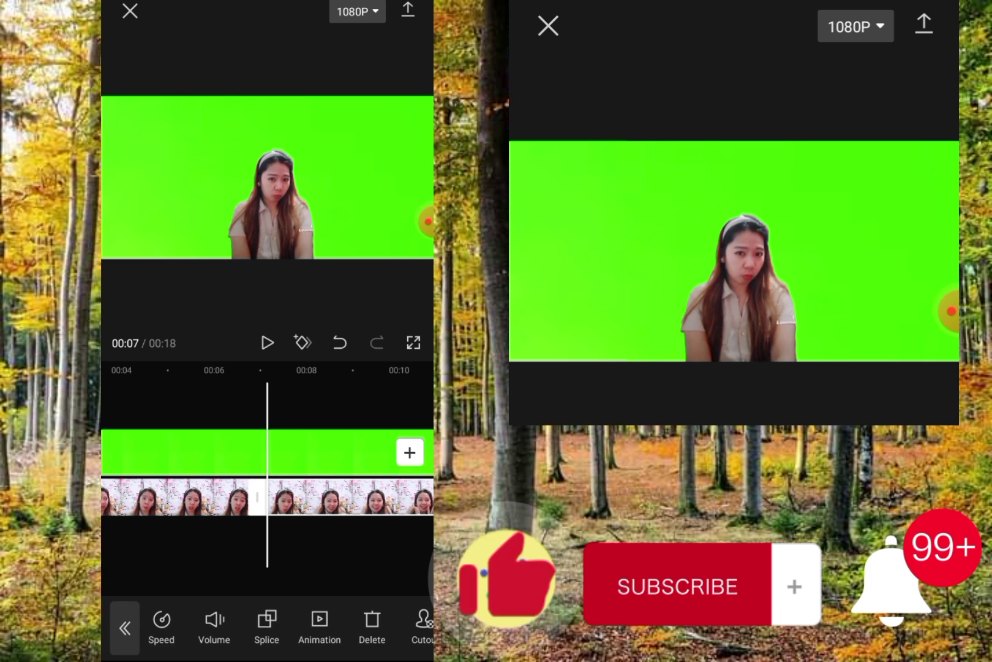
pyautogui.click(372, 625)
pyautogui.click(184, 452)
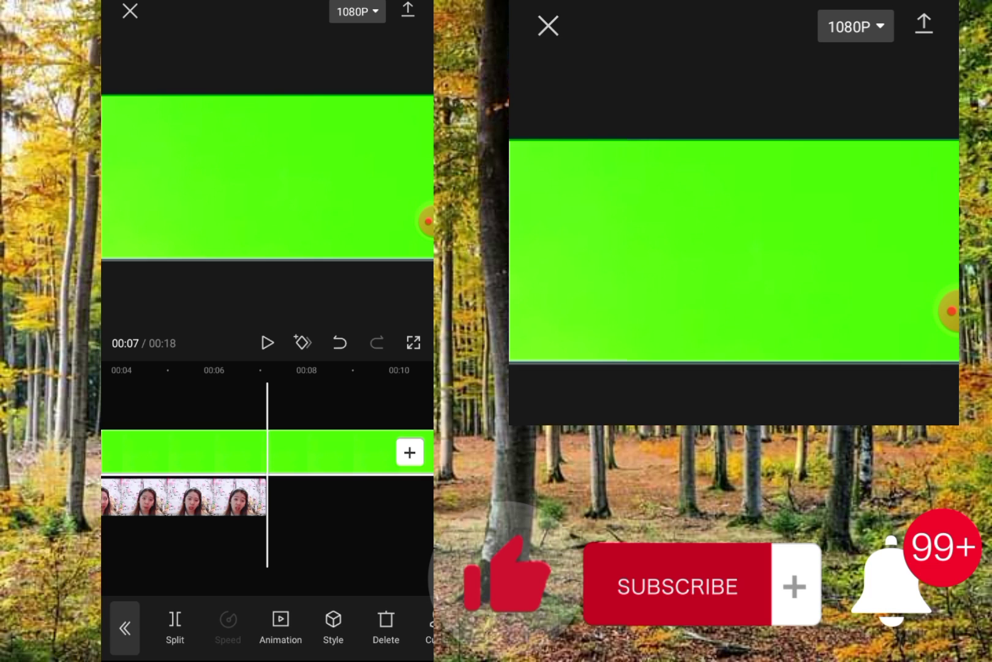
# Delete the green background after 00:07 so it matches the 7-second overlay
pyautogui.click(349, 539)
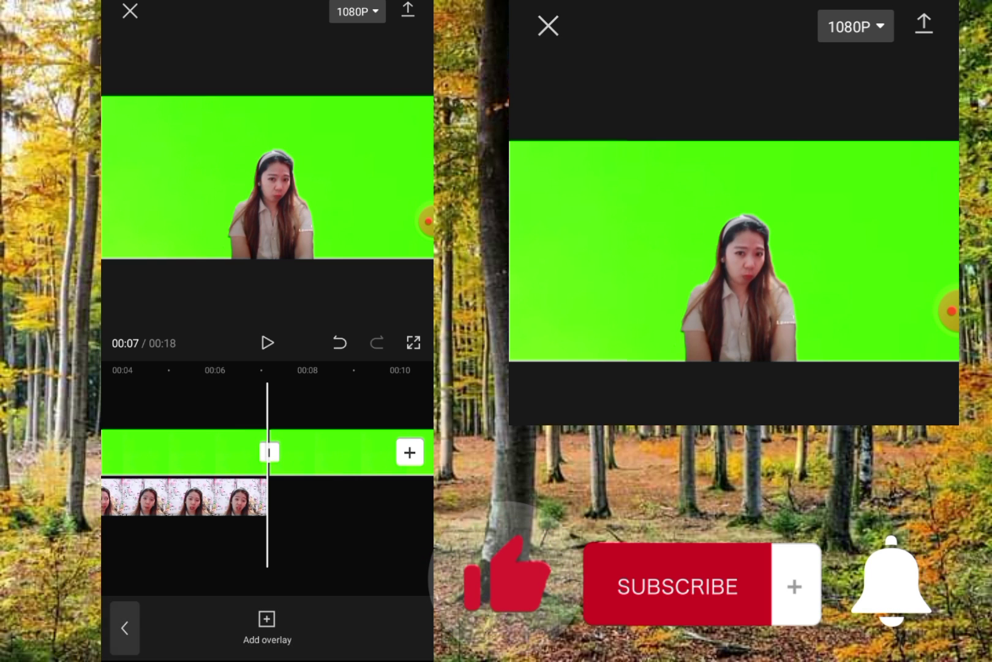
pyautogui.click(343, 452)
pyautogui.click(385, 625)
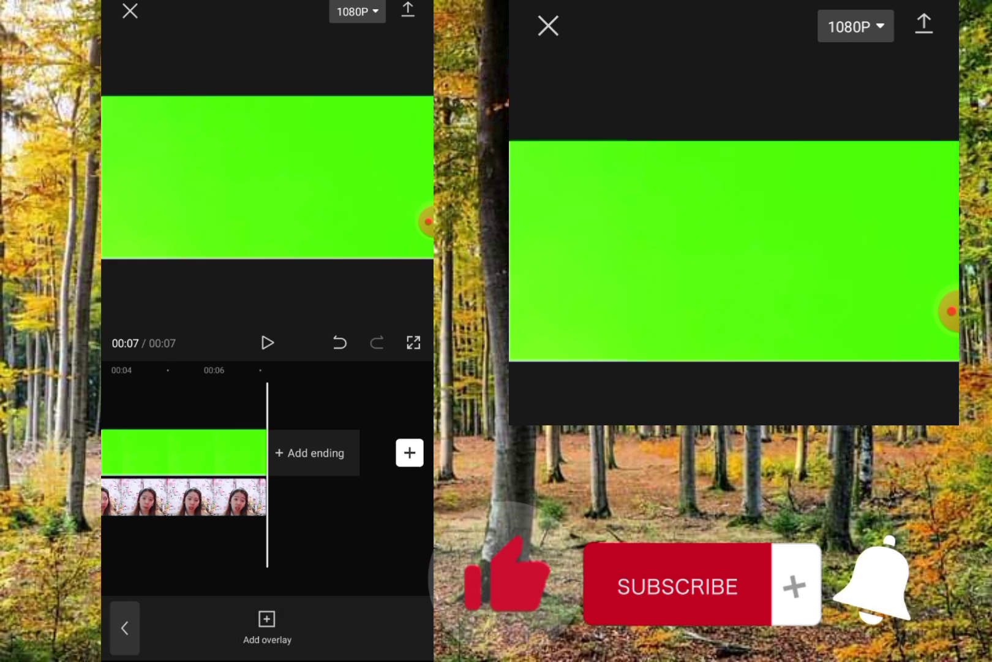
# Remove the CapCut ending clip, preview the 7-second video, and export it
pyautogui.click(310, 452)
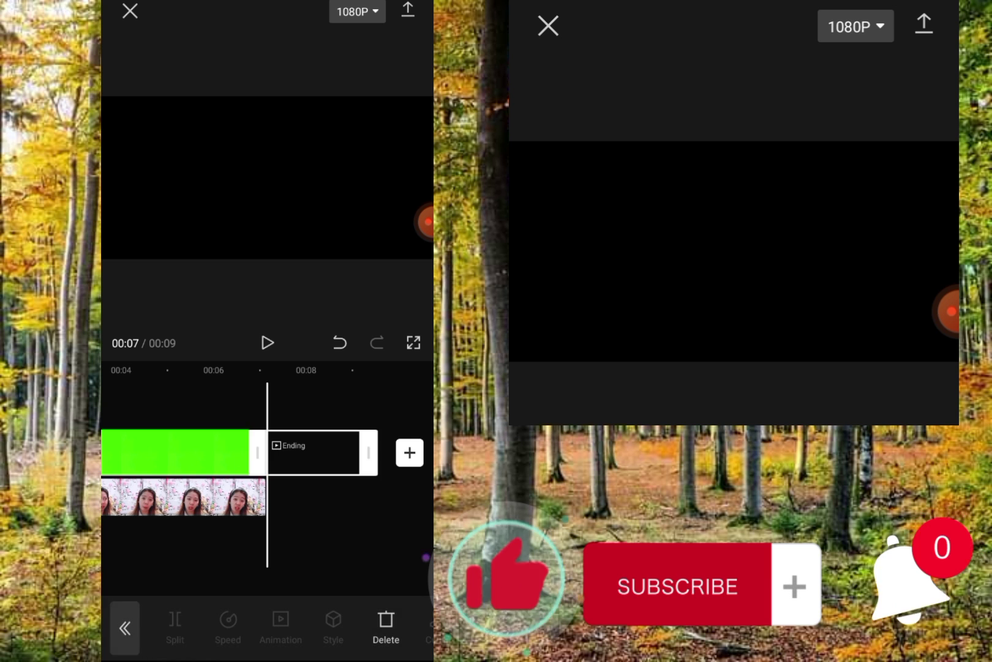
pyautogui.click(385, 625)
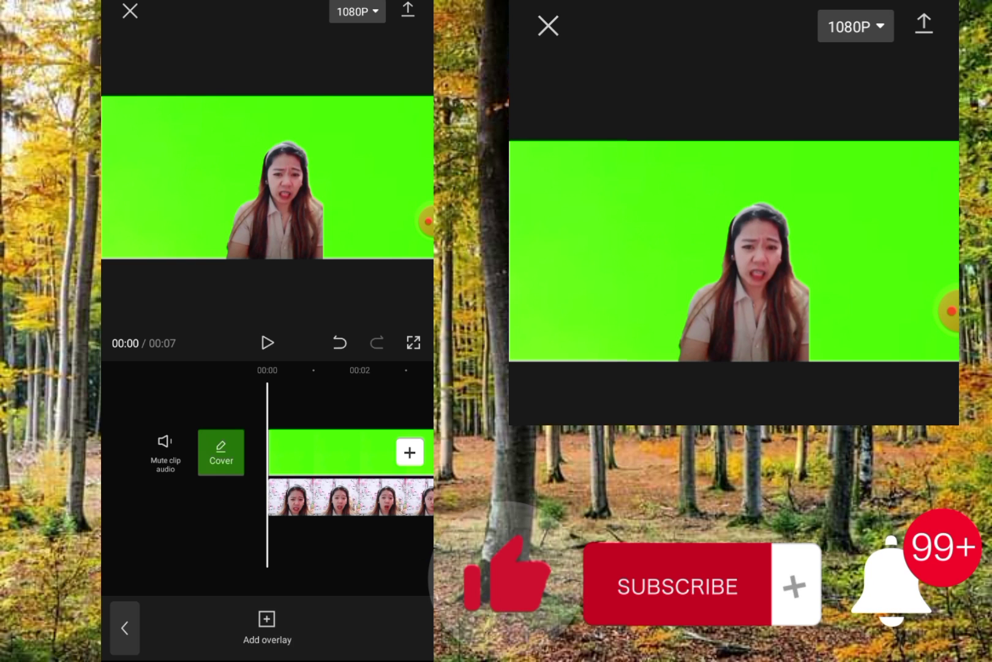
pyautogui.click(268, 342)
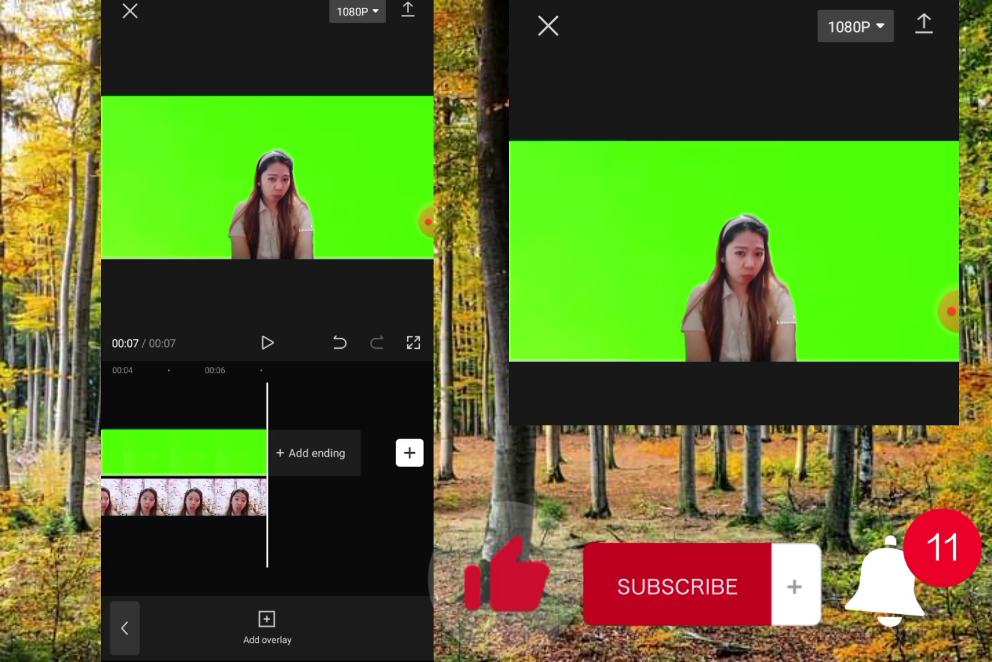
pyautogui.click(408, 10)
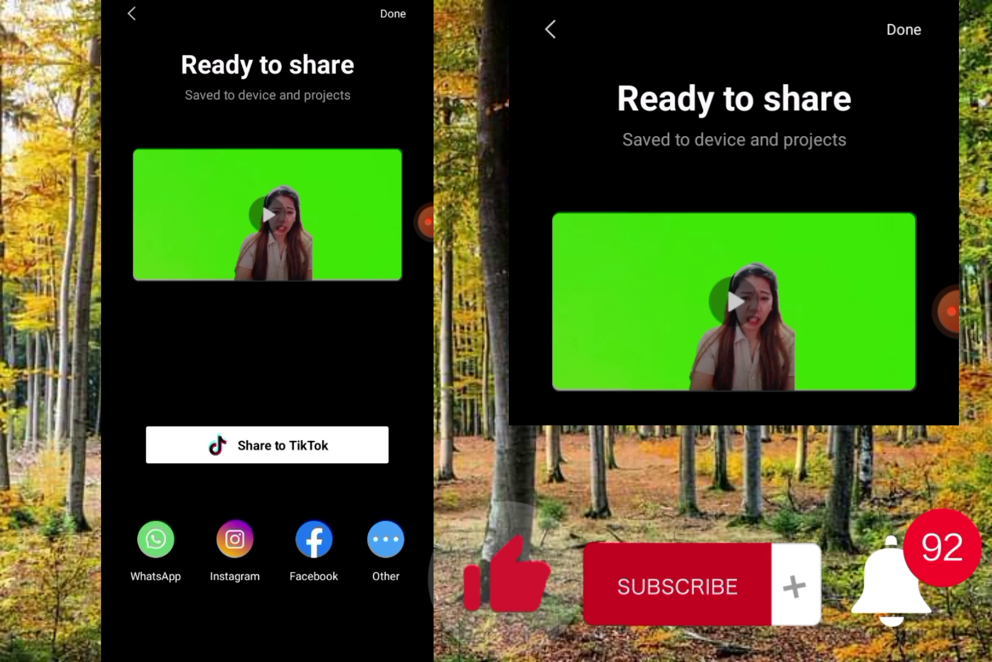
# Finish the export with Done and switch to the recent apps view
pyautogui.click(393, 13)
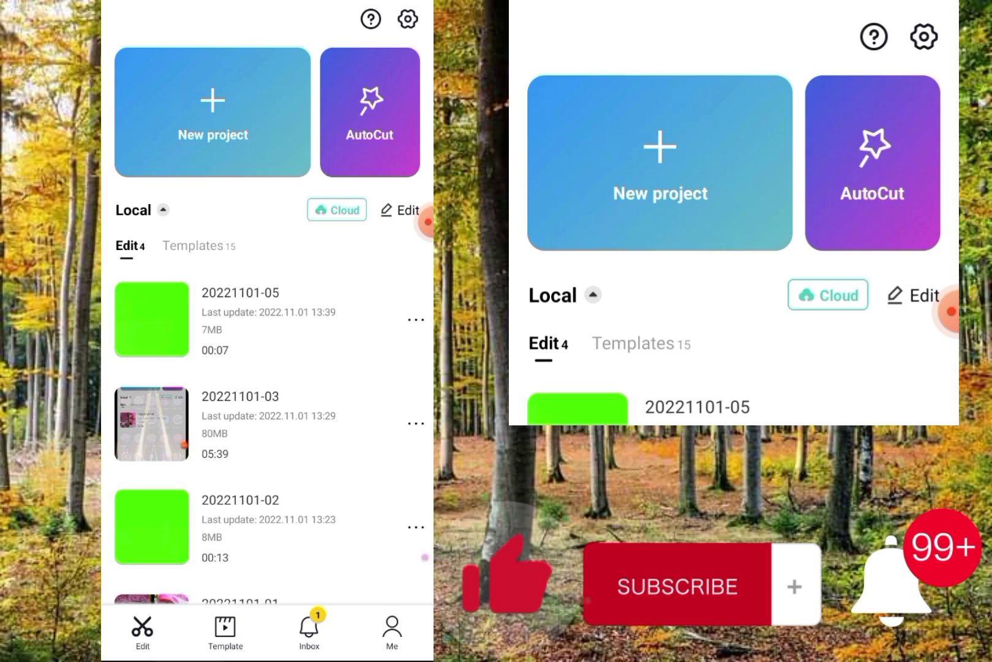
pyautogui.hotkey('alt', 'Tab')
# Go home, open Gallery's All album, and play the newest 00:07 green-screen video
pyautogui.press('Escape')
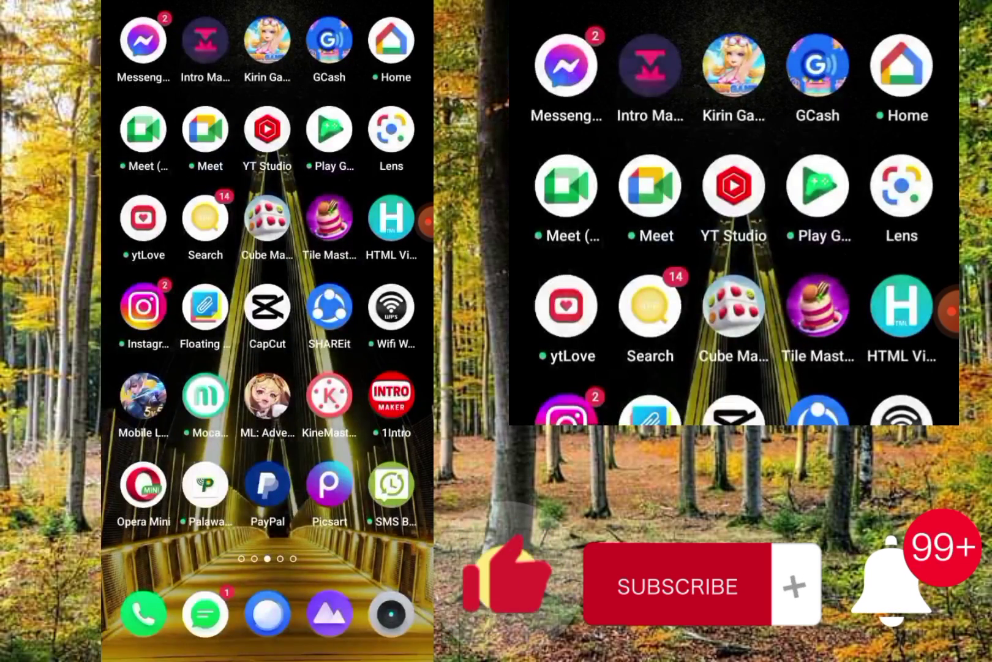
pyautogui.click(329, 613)
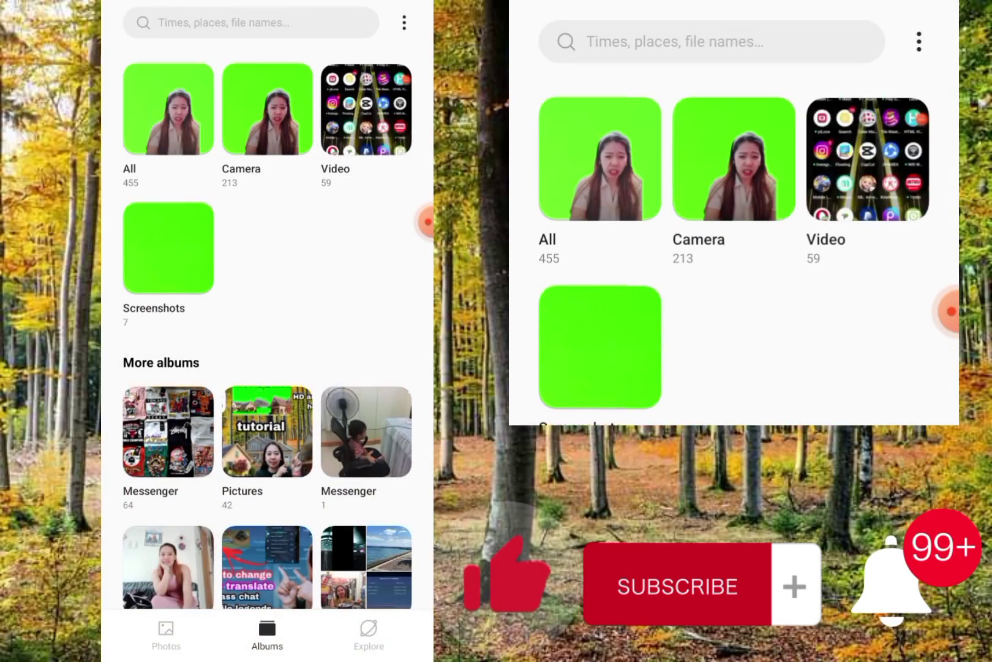
pyautogui.click(169, 109)
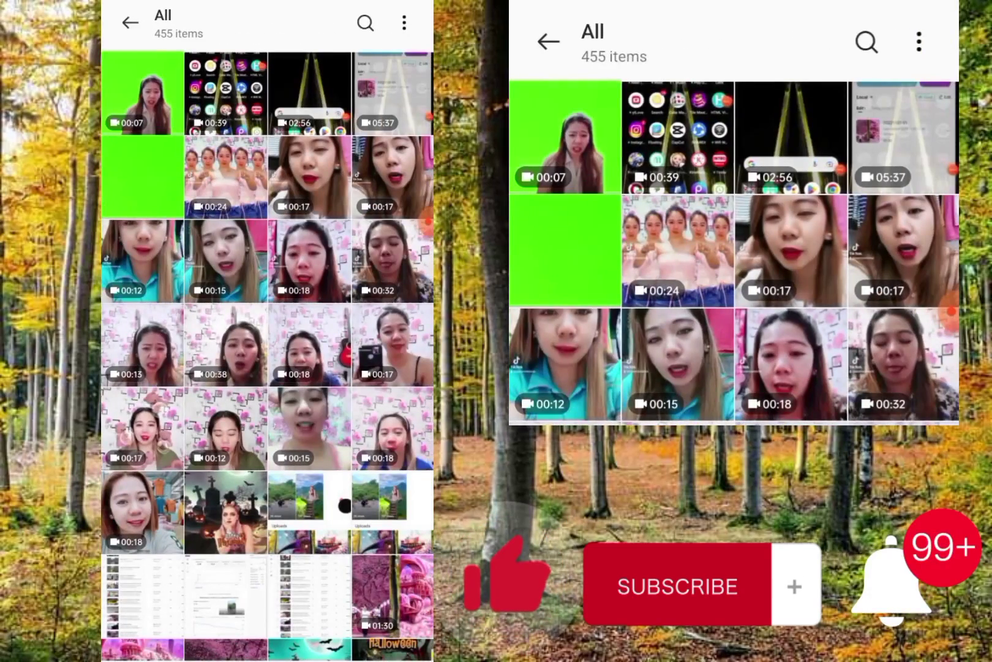
pyautogui.click(147, 93)
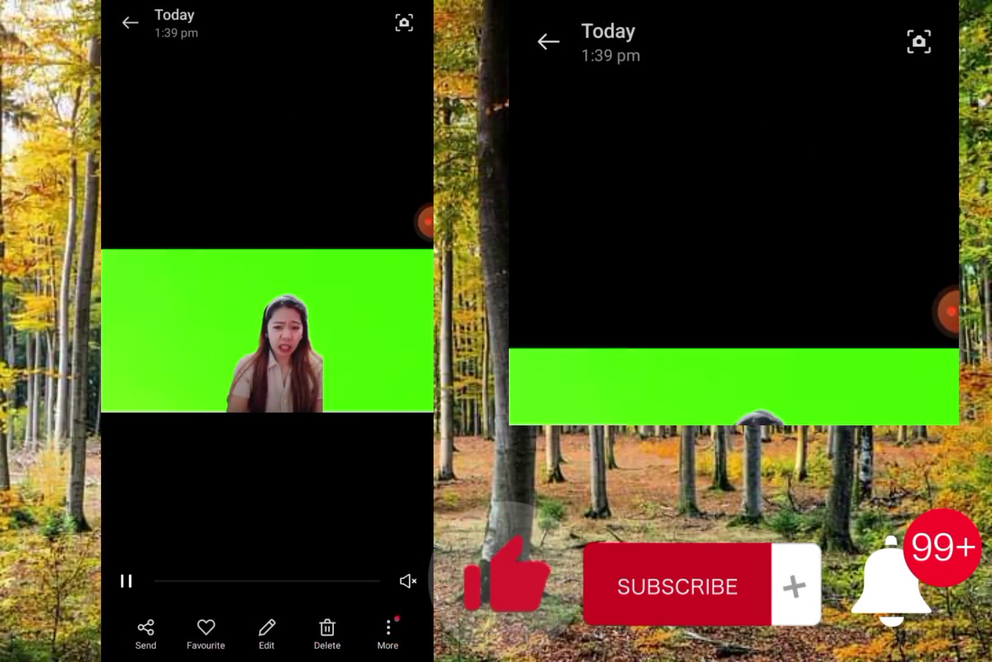